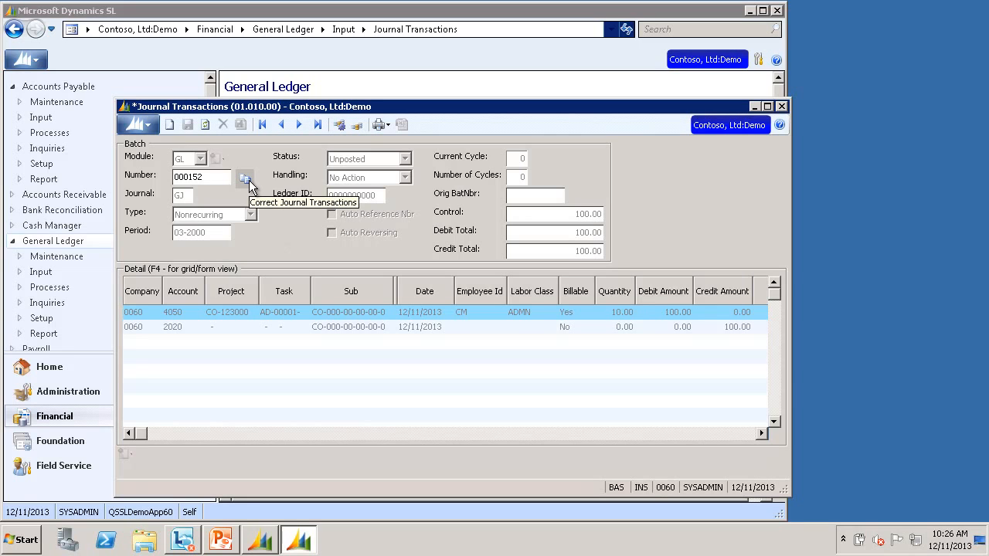
Step: Reverse batch 000152 into new on-hold reversing batch 000155
{"action": "left_click", "coordinate": [245, 180]}
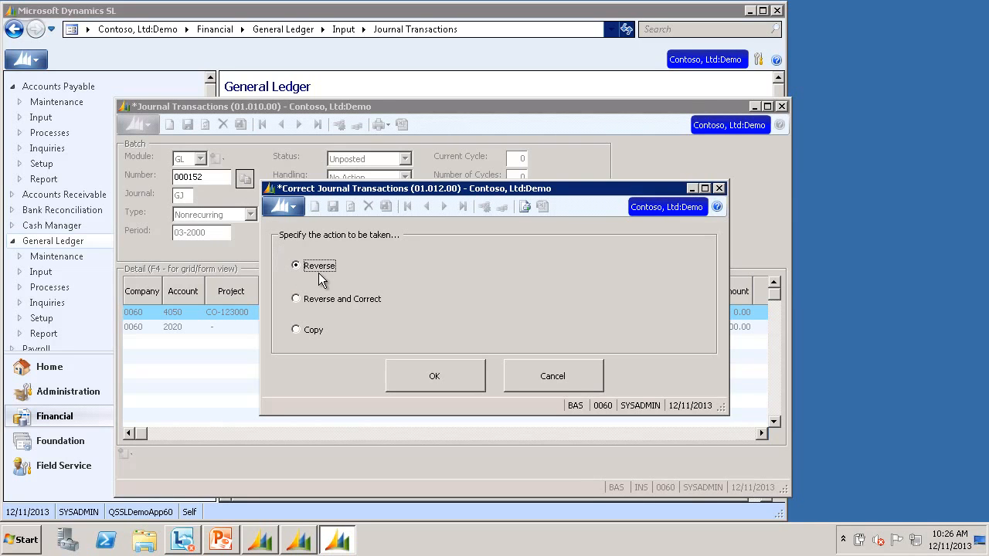
{"action": "left_click", "coordinate": [437, 377]}
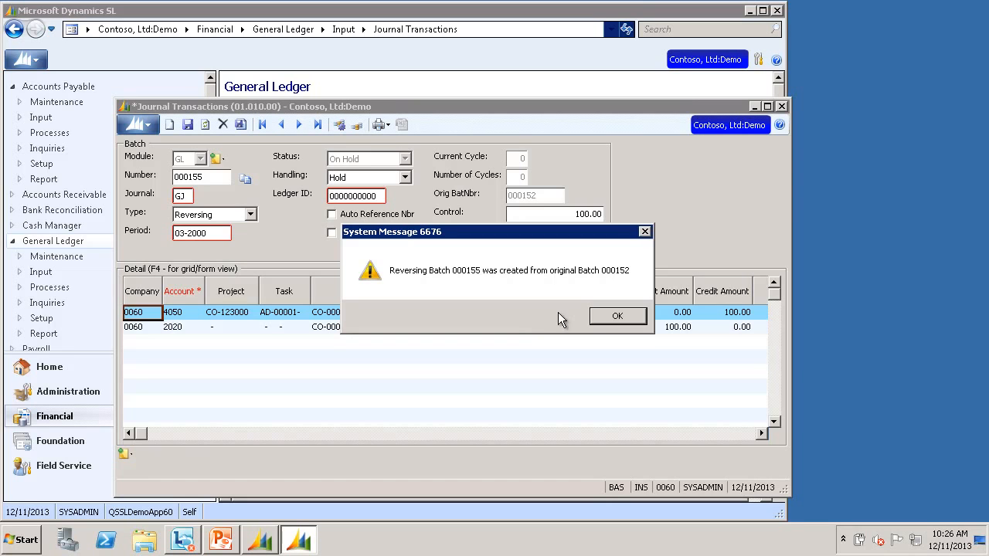
{"action": "left_click", "coordinate": [617, 316]}
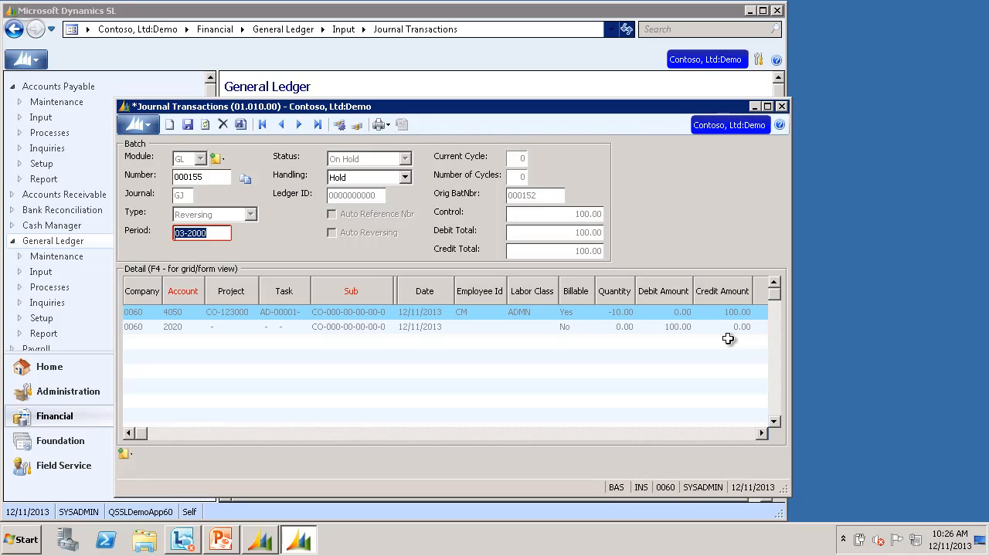
Step: Set reversing batch 000155's handling to Release Now and save to release it
{"action": "left_click", "coordinate": [404, 178]}
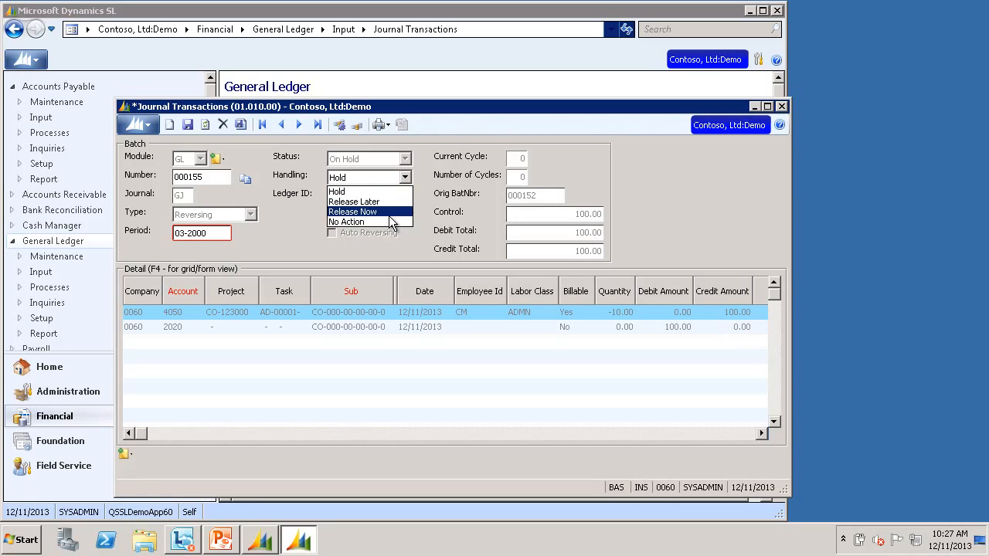
{"action": "left_click", "coordinate": [390, 217]}
{"action": "left_click", "coordinate": [240, 124]}
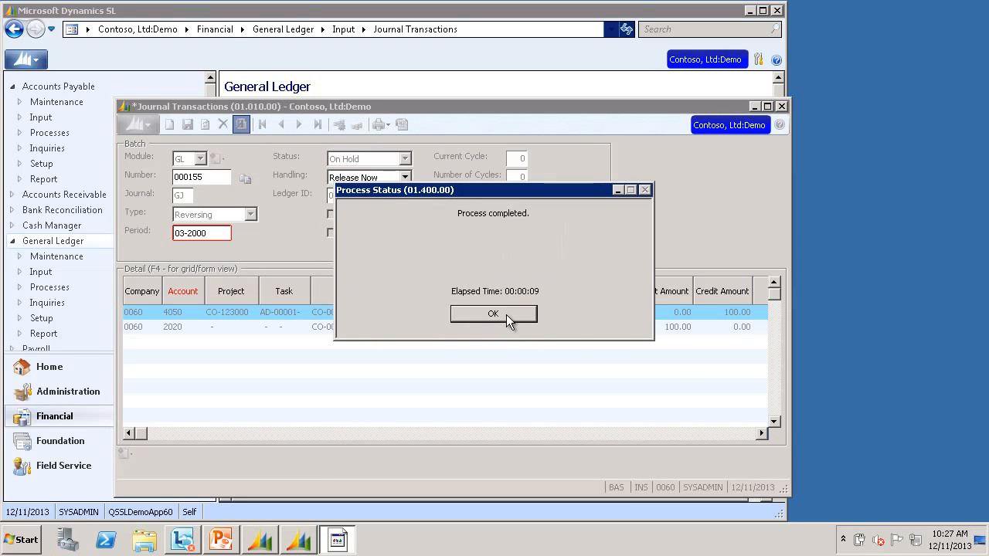
{"action": "left_click", "coordinate": [506, 313]}
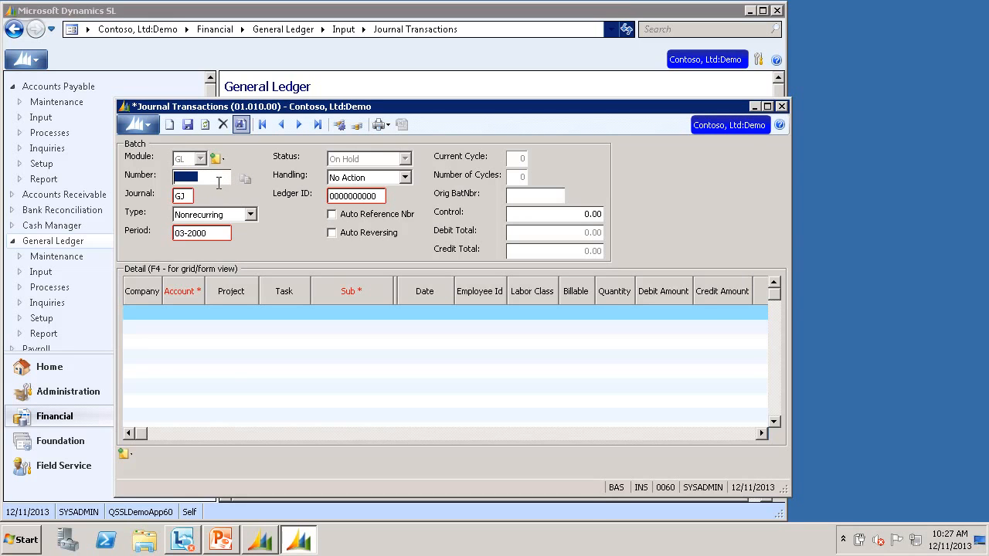
Step: Load unposted batch 000153 from the Batch List and open Correct Journal Transactions
{"action": "key", "text": "F3"}
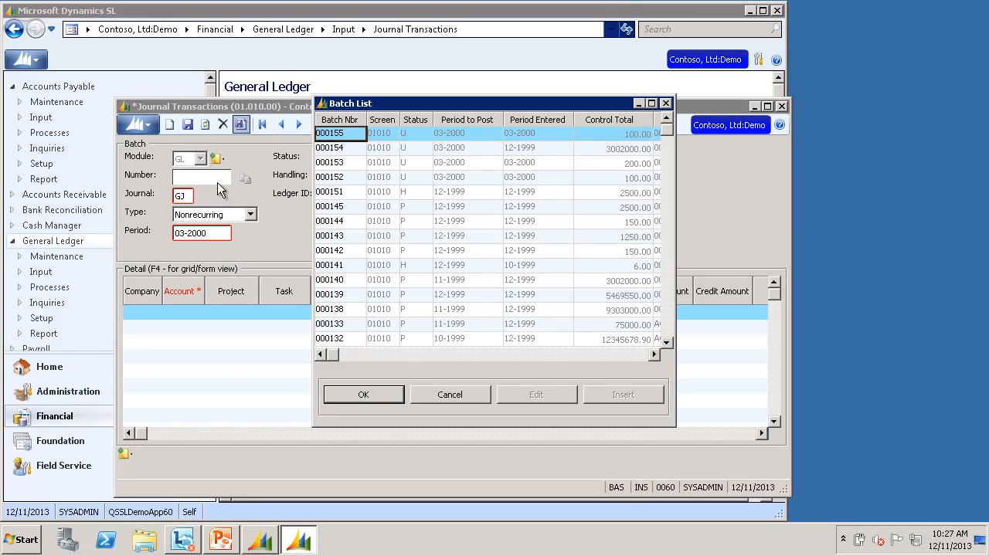
{"action": "double_click", "coordinate": [351, 167]}
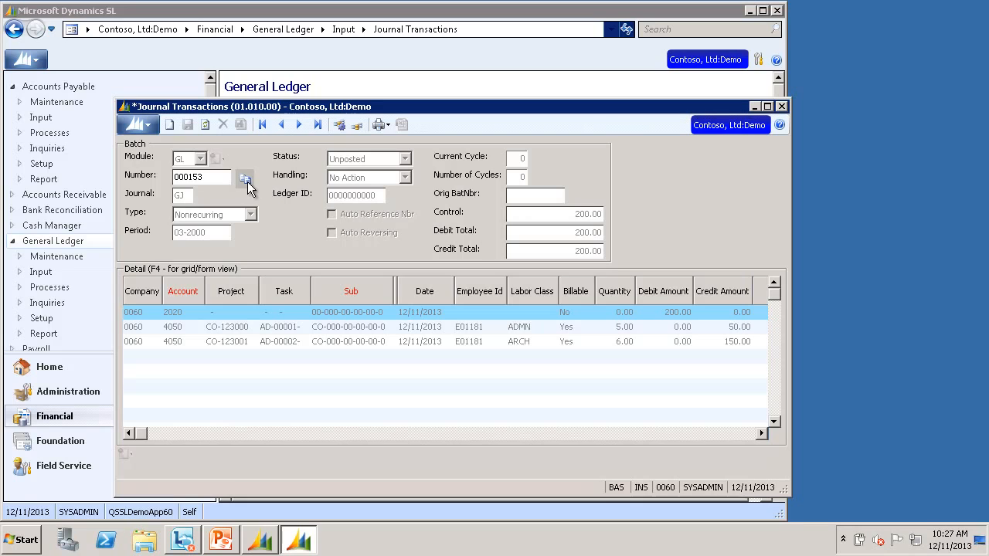
{"action": "left_click", "coordinate": [245, 180]}
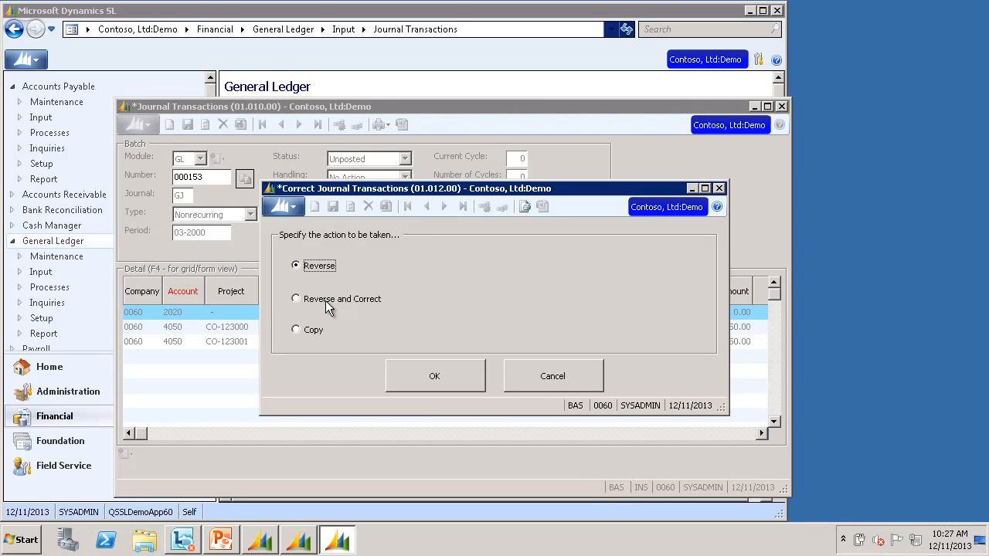
Step: Apply Reverse and Correct to batch 000153, creating batches 000157 and 000156
{"action": "left_click", "coordinate": [328, 307]}
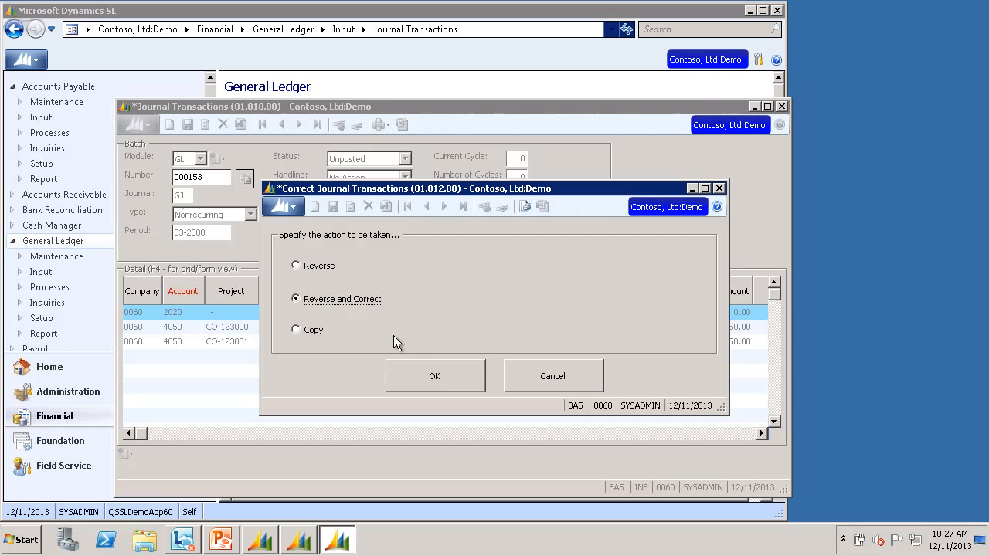
{"action": "left_click", "coordinate": [434, 376]}
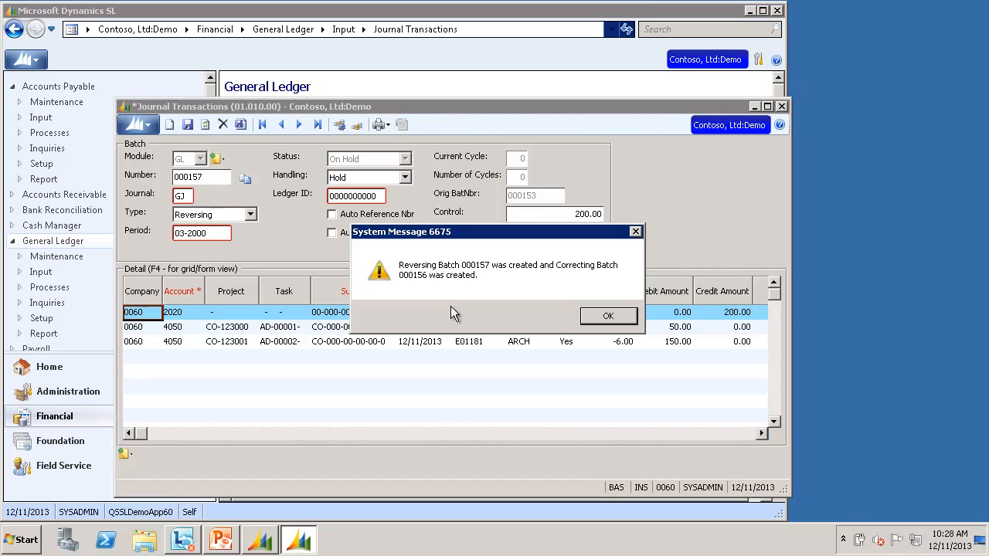
{"action": "left_click", "coordinate": [608, 317]}
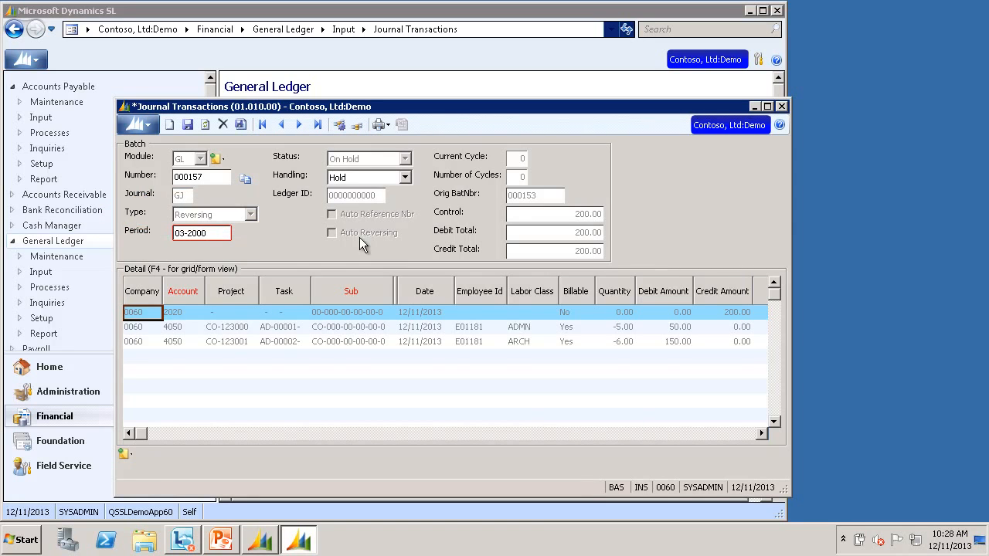
Step: Release reversing batch 000157 using Release Now handling
{"action": "left_click", "coordinate": [382, 177]}
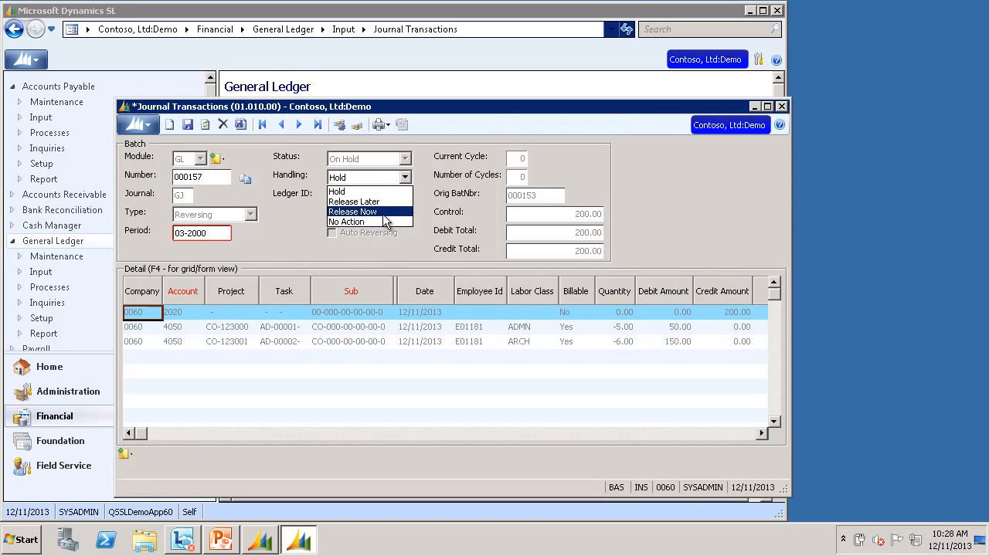
{"action": "left_click", "coordinate": [377, 212]}
{"action": "left_click", "coordinate": [241, 126]}
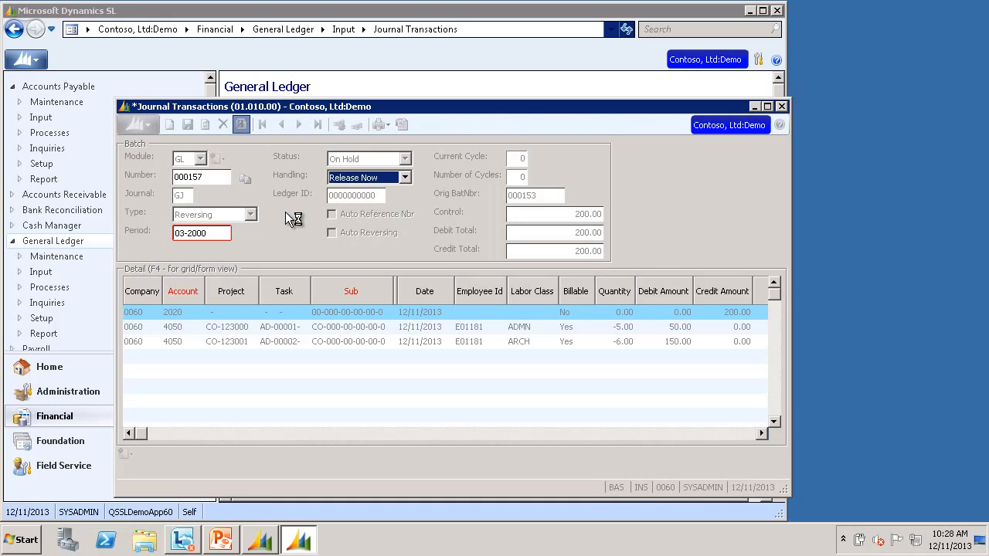
{"action": "left_click", "coordinate": [513, 315]}
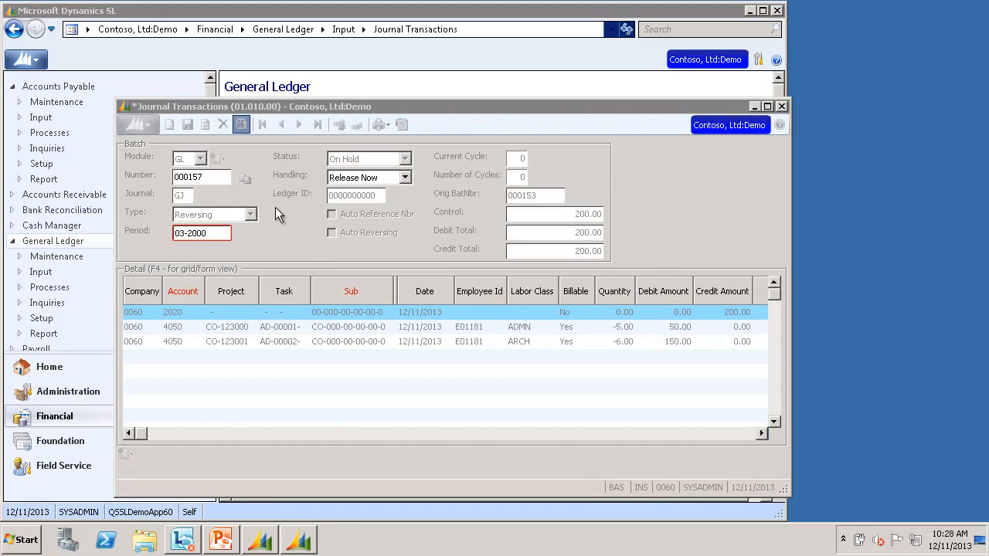
Step: Load correcting batch 000156 and set the second line's task to AD00003
{"action": "double_click", "coordinate": [214, 179]}
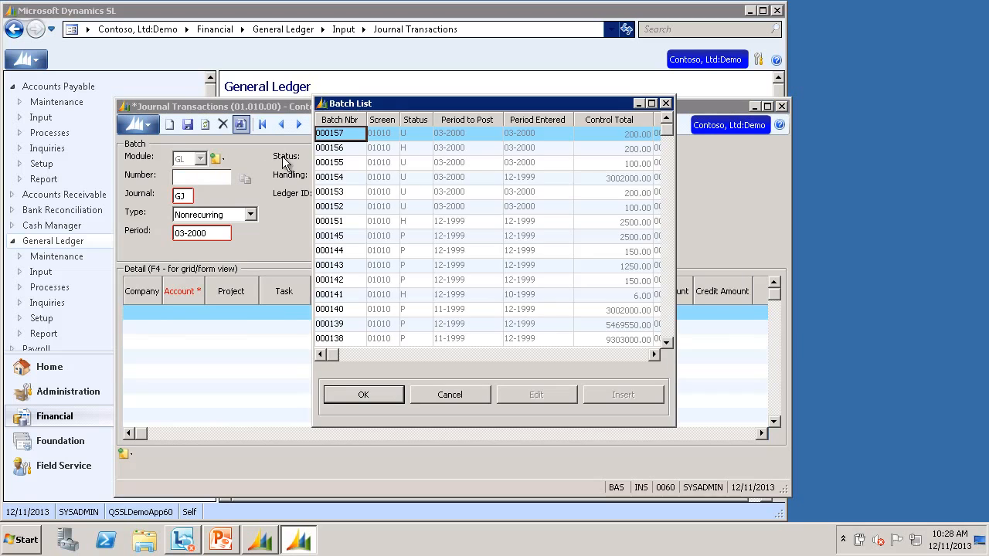
{"action": "double_click", "coordinate": [352, 151]}
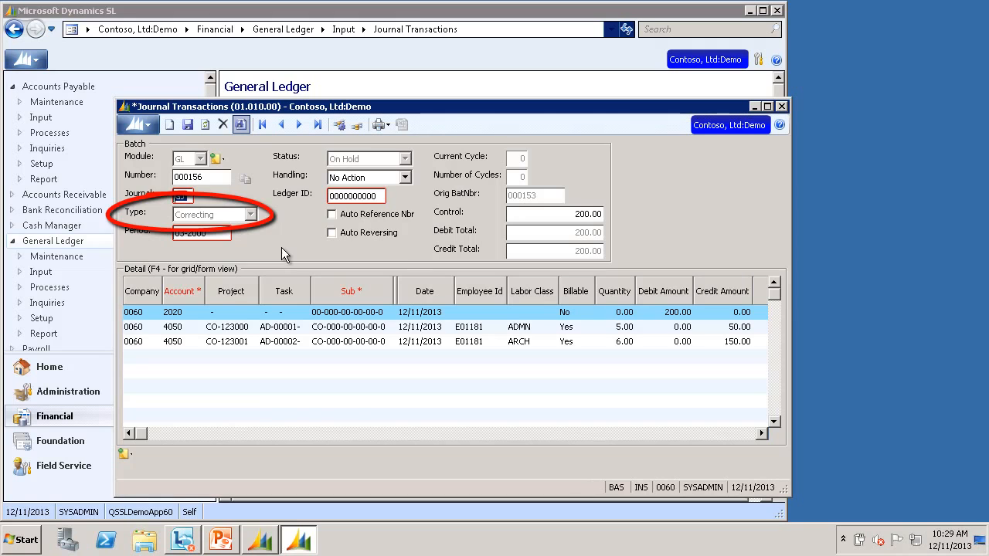
{"action": "left_click", "coordinate": [294, 327]}
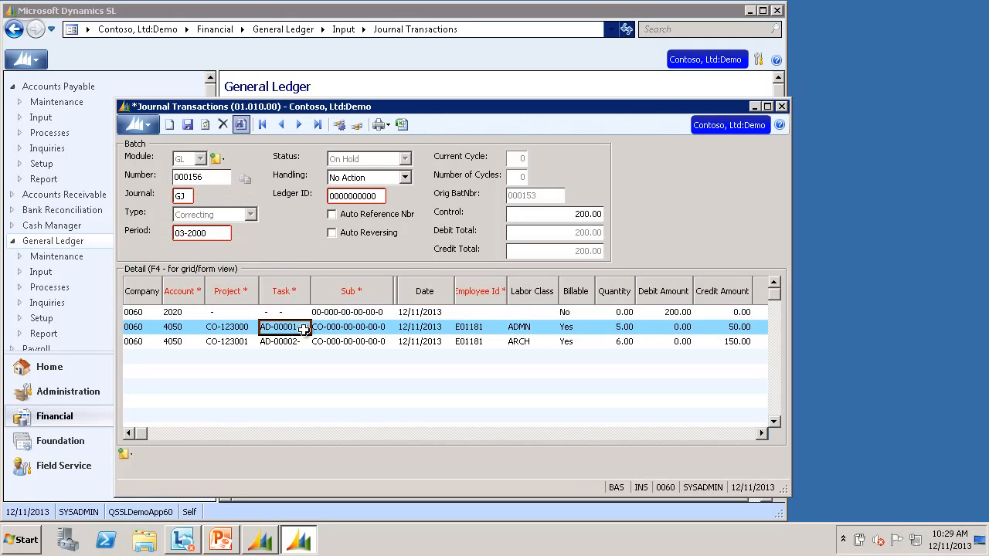
{"action": "left_click", "coordinate": [299, 330]}
{"action": "double_click", "coordinate": [299, 330]}
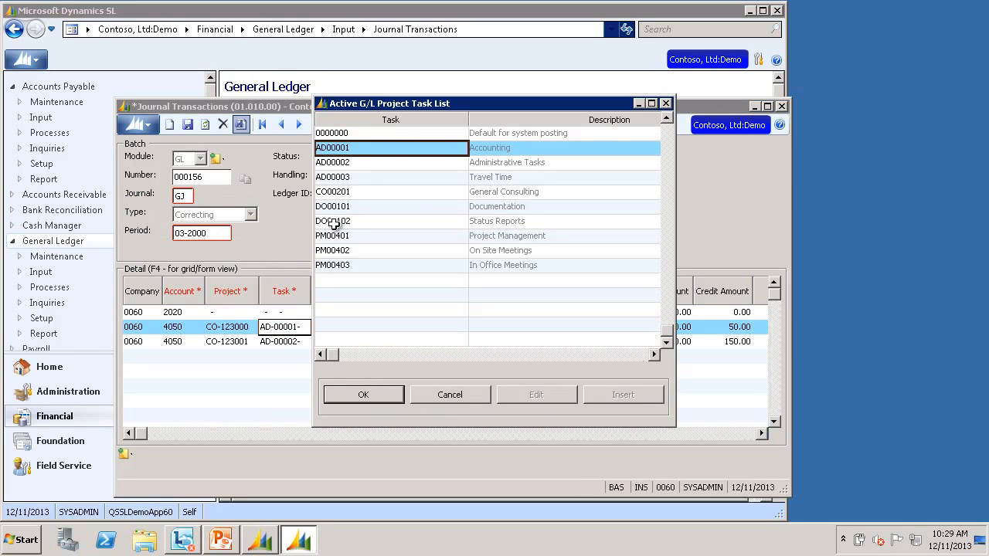
{"action": "double_click", "coordinate": [364, 178]}
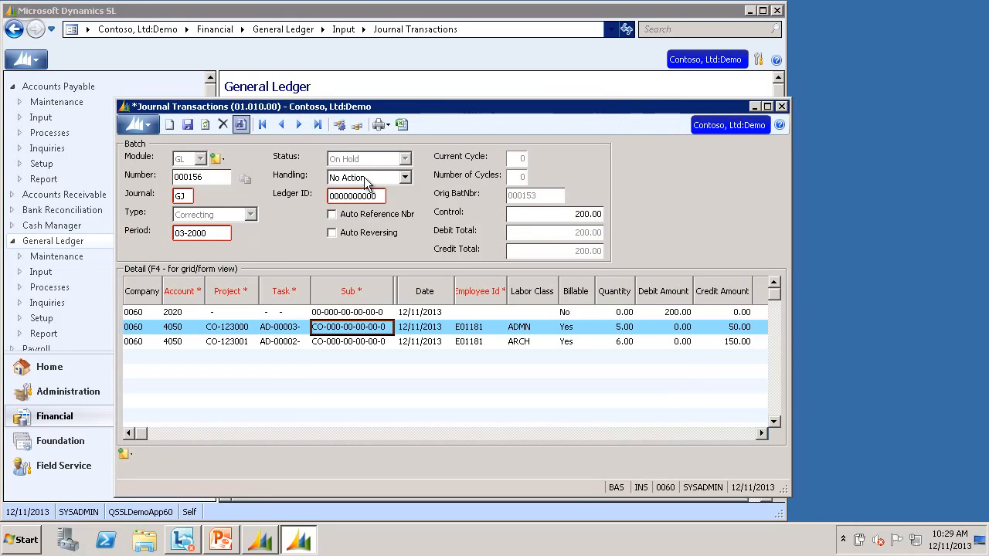
Step: Enter 100.00 credits on the second and third 4050 lines, totalling 200.00
{"action": "left_click", "coordinate": [738, 328]}
{"action": "type", "text": "10"}
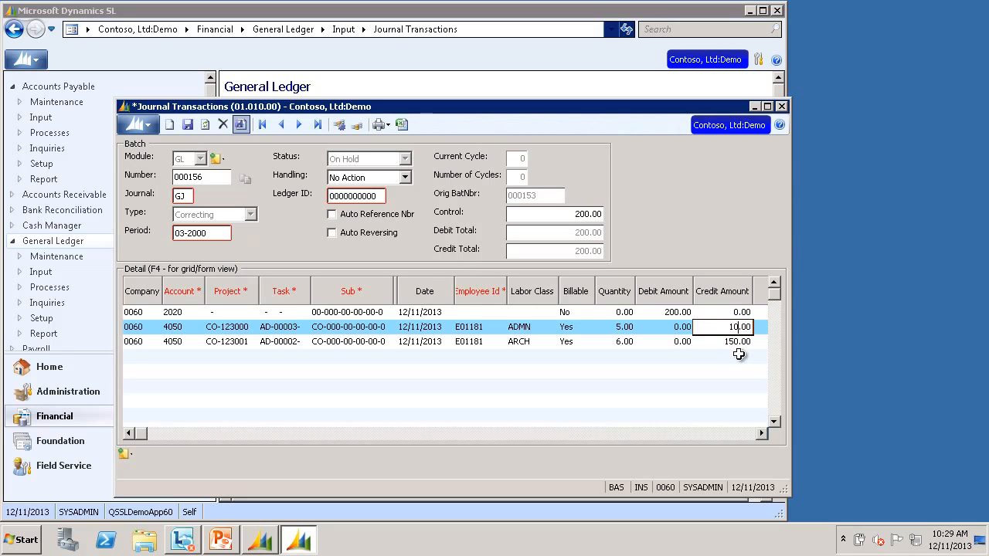
{"action": "type", "text": "0"}
{"action": "key", "text": "Down"}
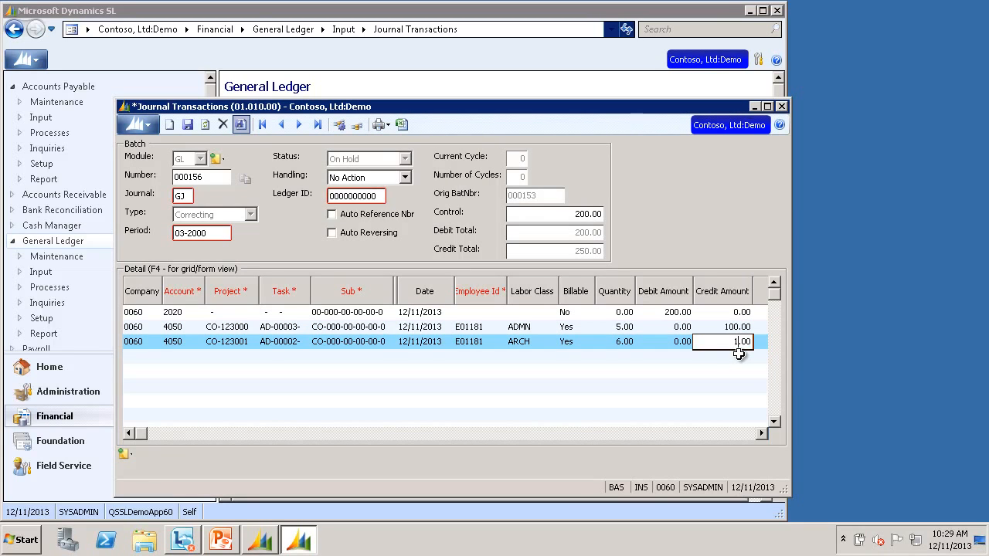
{"action": "type", "text": "100"}
{"action": "key", "text": "Up"}
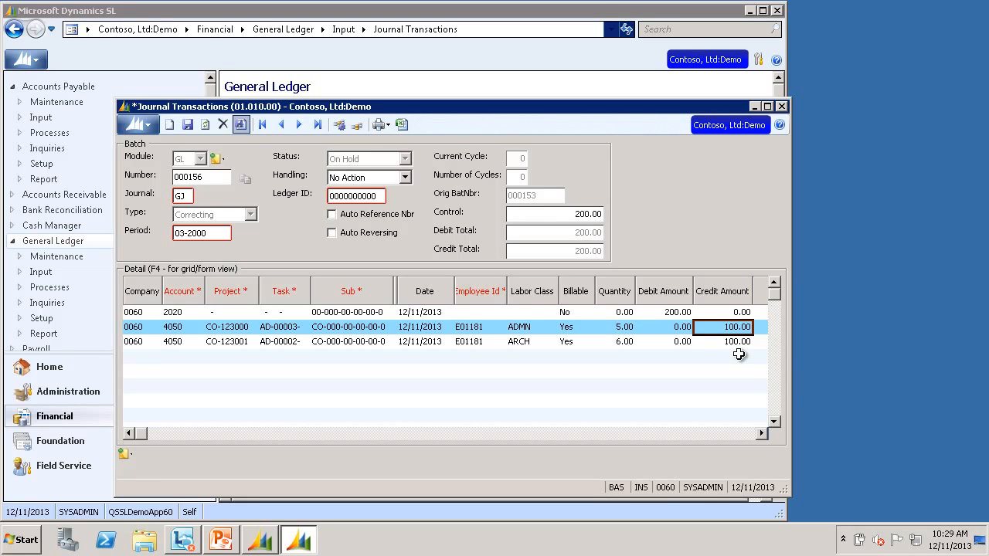
Step: Release batch 000156 with Release Now, then load posted batch 000140 for correction
{"action": "left_click", "coordinate": [404, 179]}
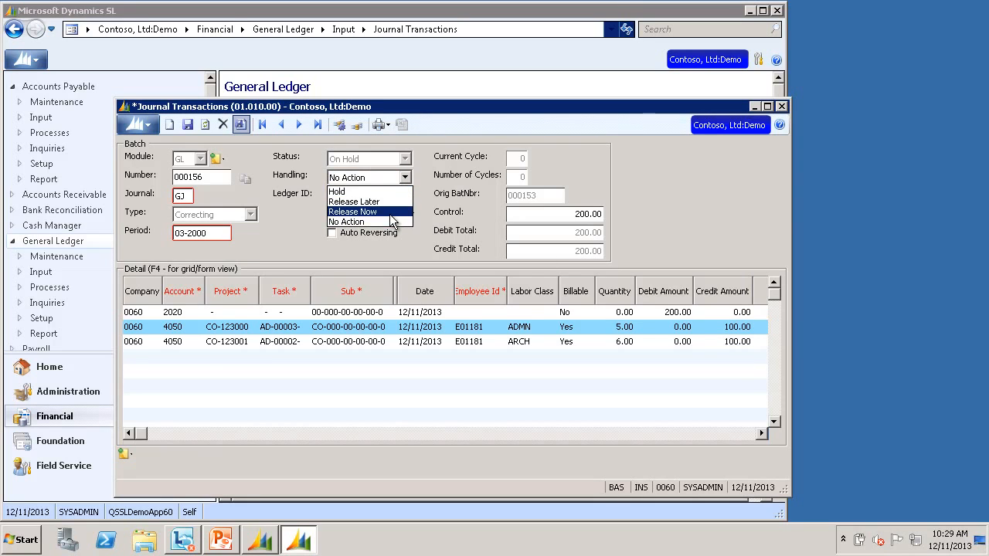
{"action": "left_click", "coordinate": [391, 213]}
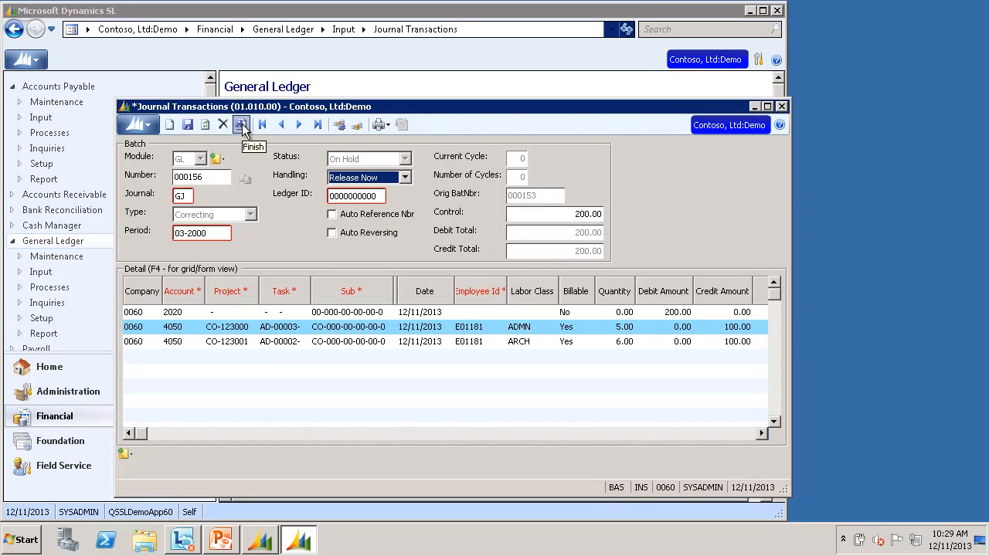
{"action": "left_click", "coordinate": [242, 126]}
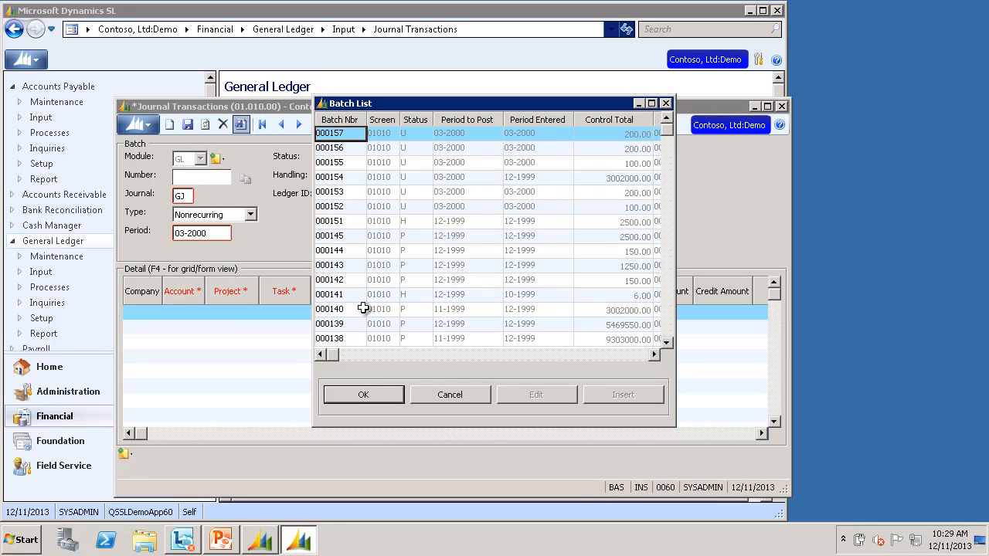
{"action": "double_click", "coordinate": [338, 309]}
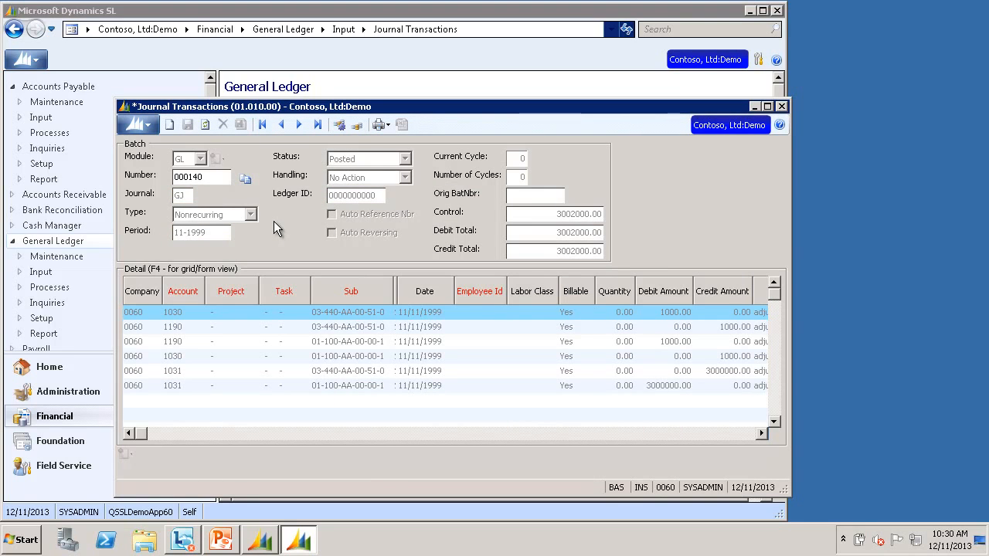
{"action": "left_click", "coordinate": [246, 180]}
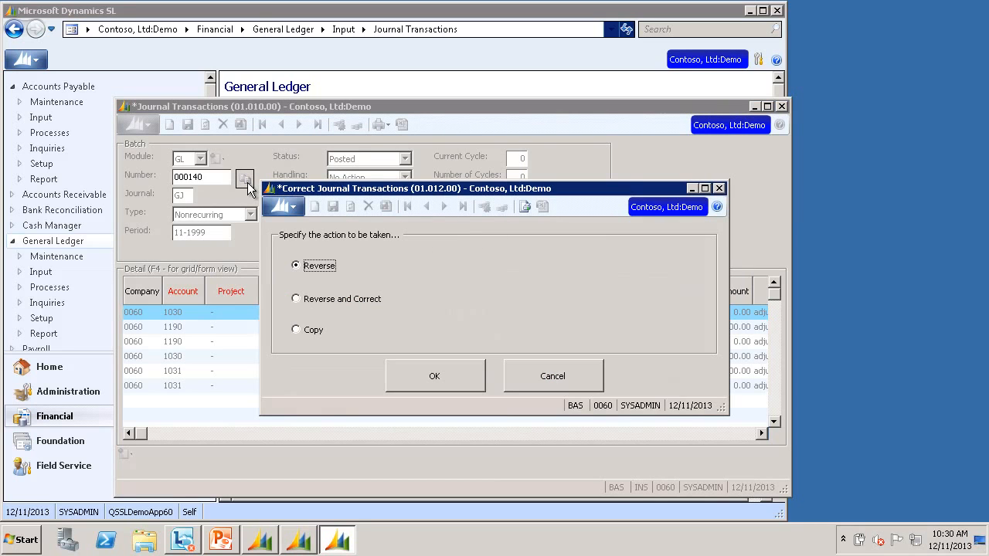
Step: Copy posted batch 000140 into new on-hold batch 000158 for period 03-2000
{"action": "left_click", "coordinate": [313, 332]}
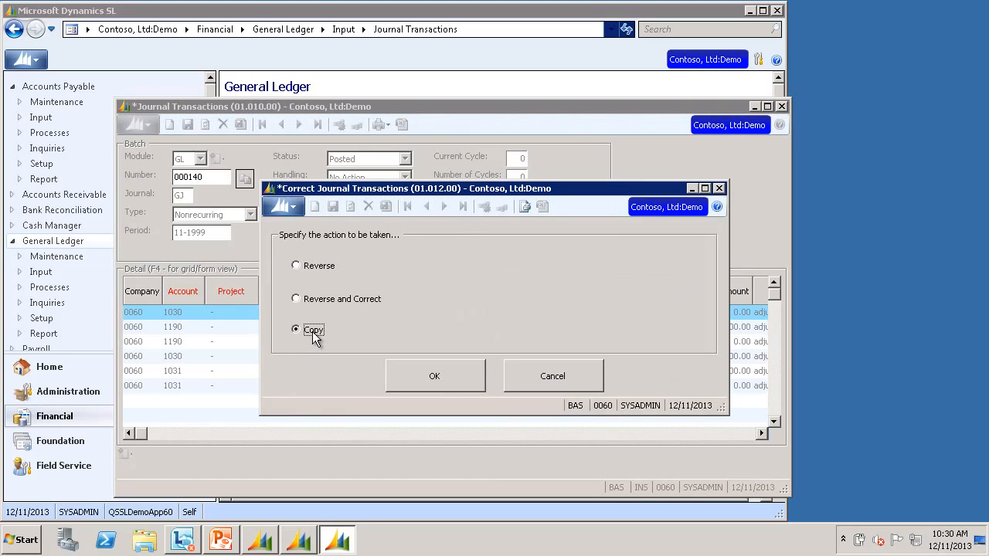
{"action": "left_click", "coordinate": [440, 381]}
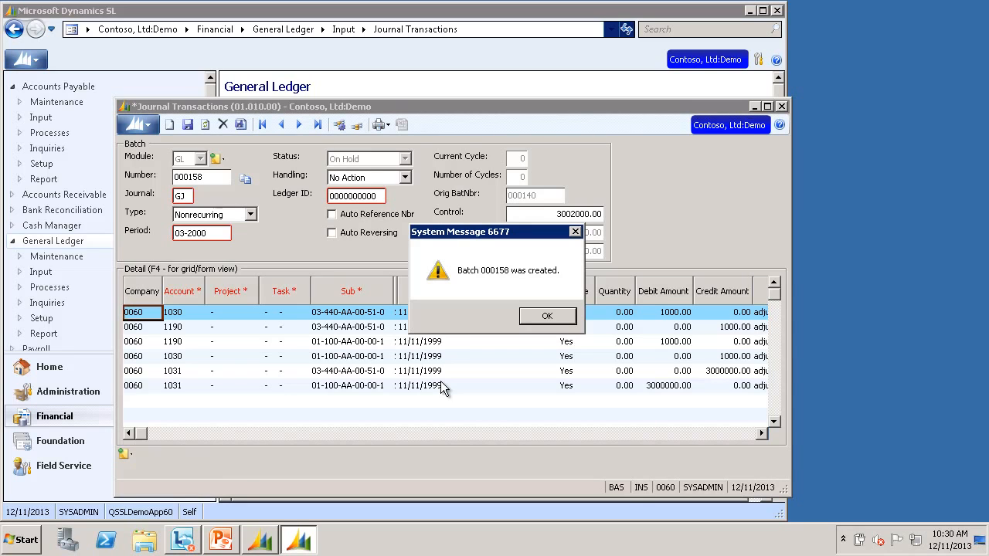
{"action": "left_click", "coordinate": [554, 319]}
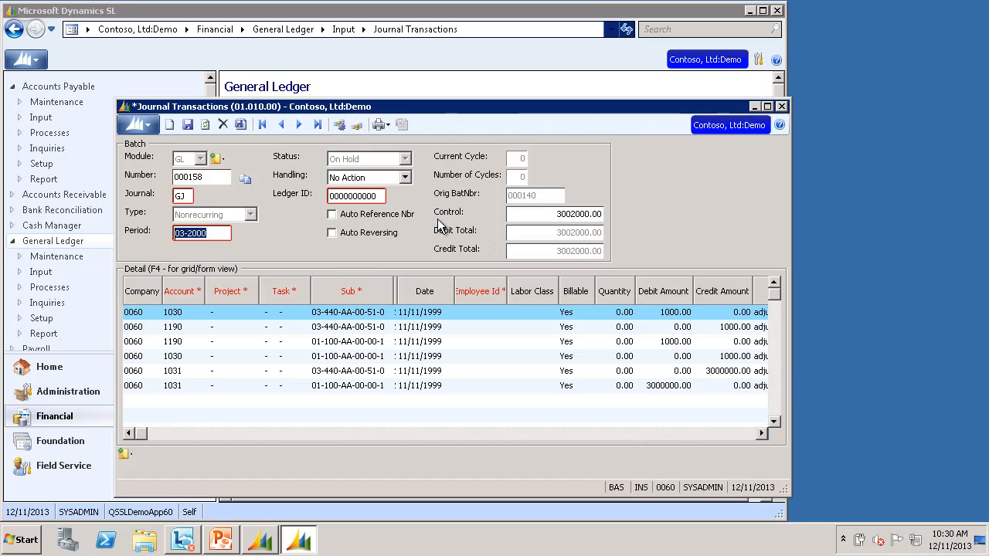
Step: Release copied batch 000158 using Release Now handling
{"action": "left_click", "coordinate": [404, 179]}
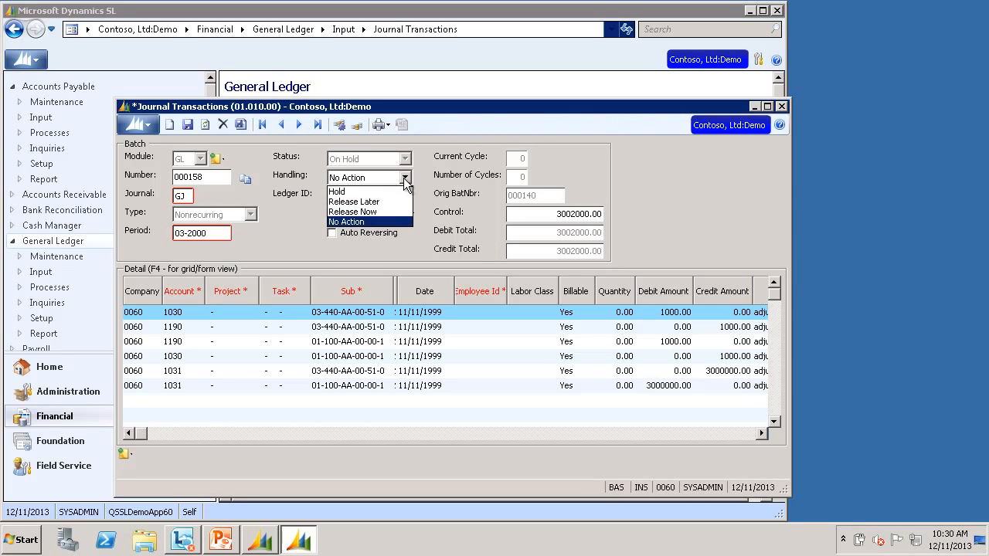
{"action": "left_click", "coordinate": [397, 214]}
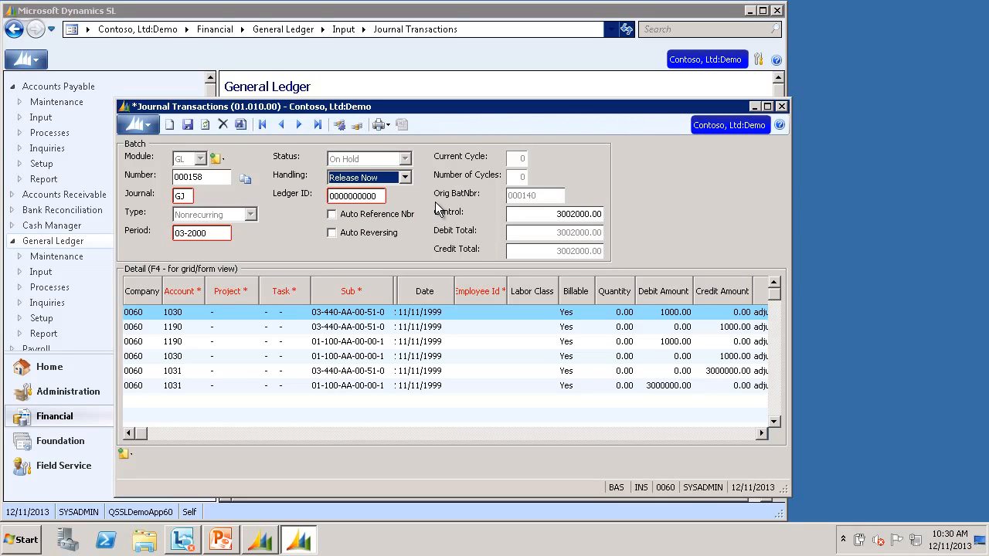
{"action": "left_click", "coordinate": [241, 125]}
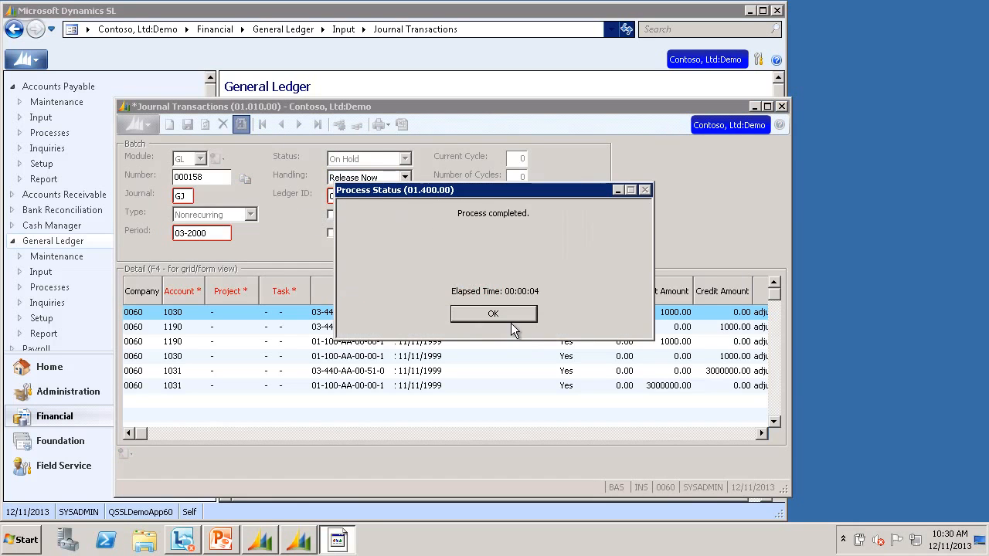
{"action": "left_click", "coordinate": [508, 319]}
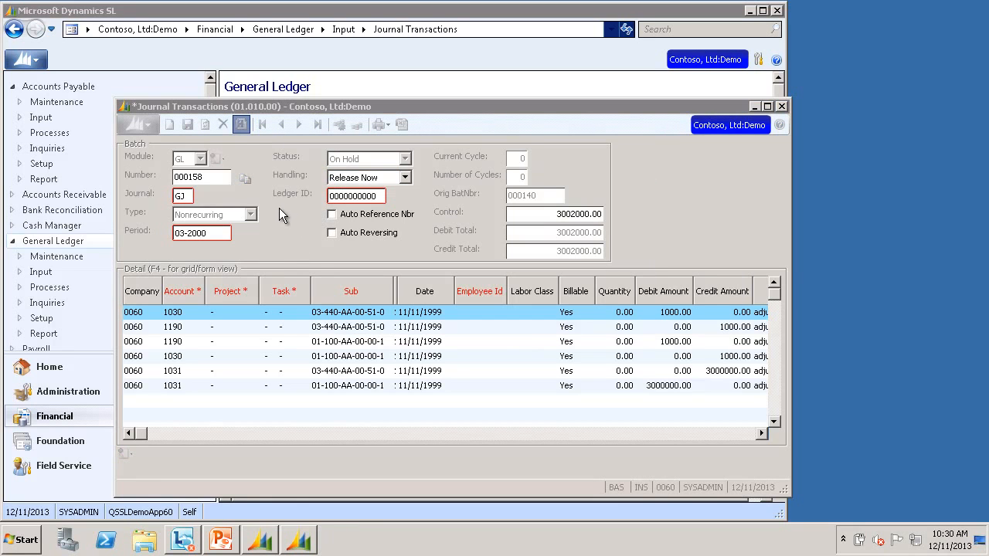
Step: Reload batch 000158 from the Batch List and open Correct Journal Transactions
{"action": "double_click", "coordinate": [210, 176]}
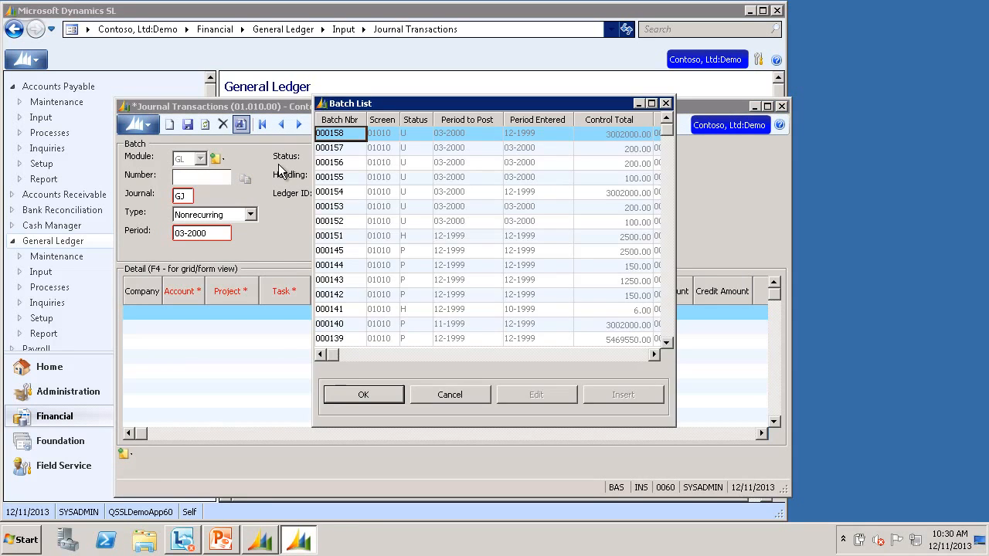
{"action": "double_click", "coordinate": [353, 134]}
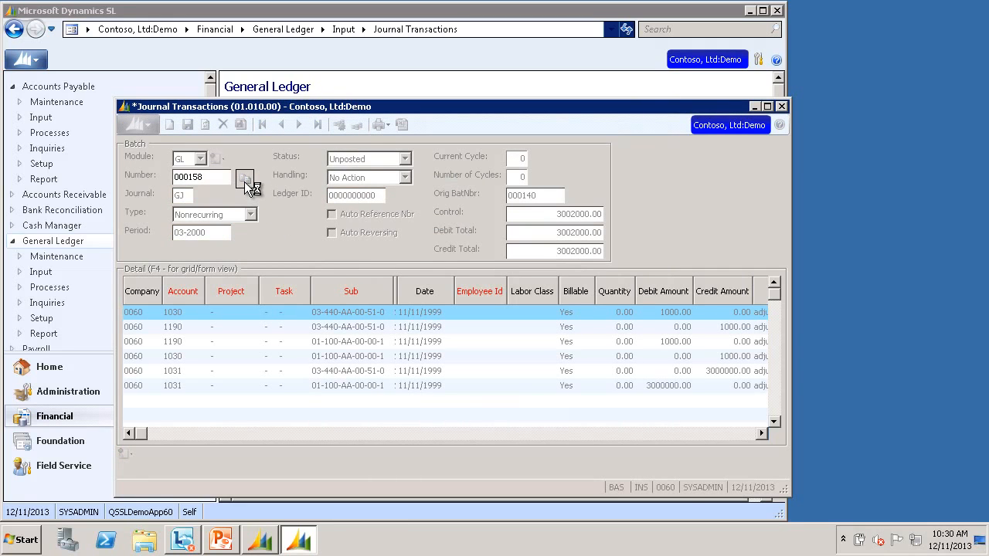
{"action": "left_click", "coordinate": [246, 185]}
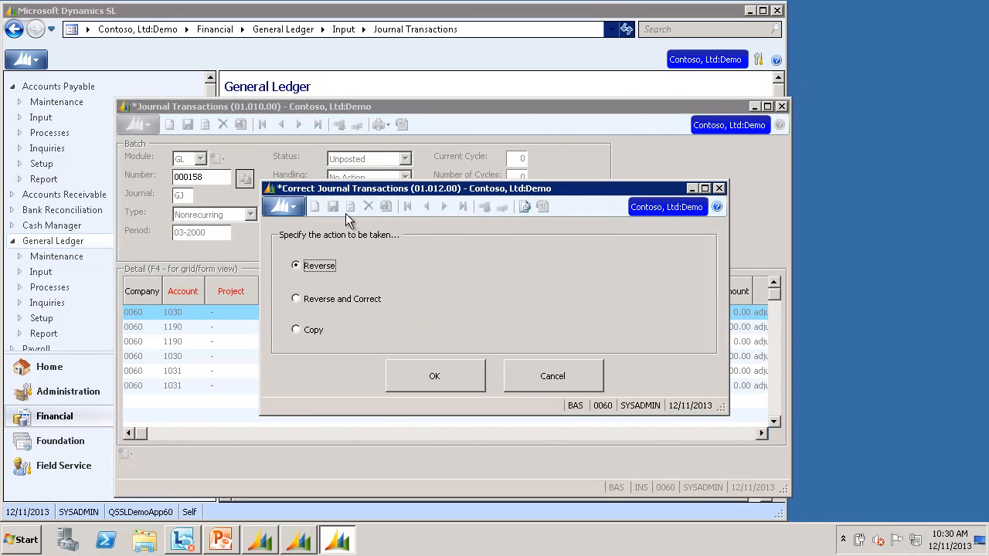